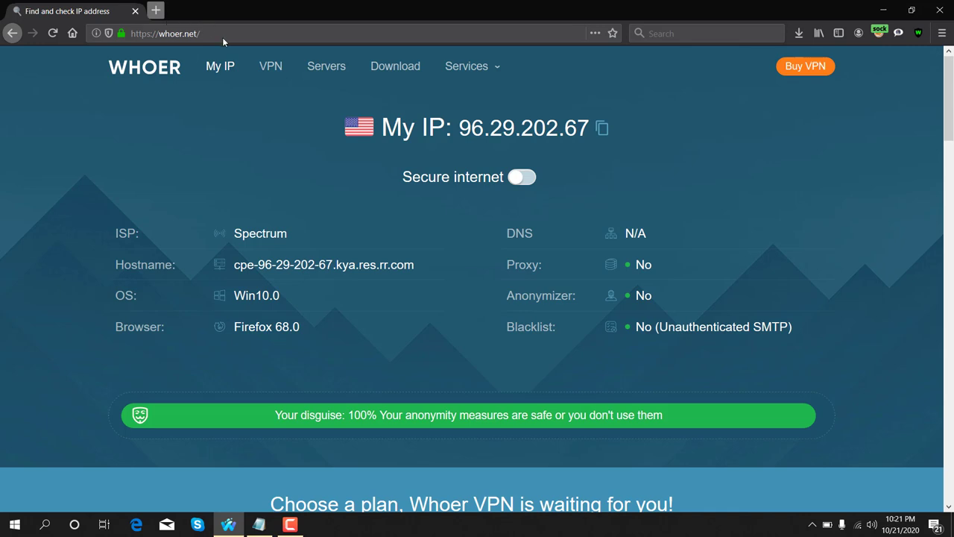
- Search the web for 'marcus bank' from a new browser tab
key(ctrl+t)
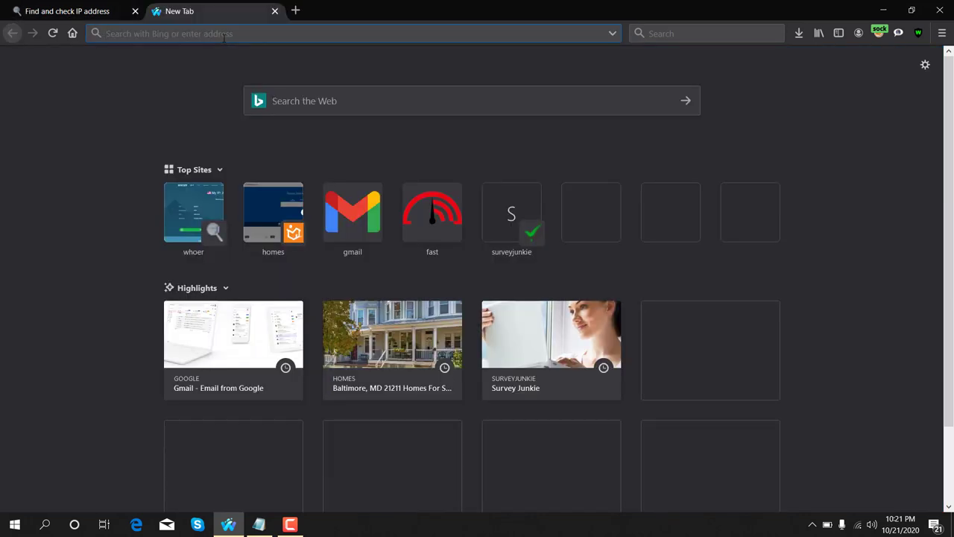
text(marc)
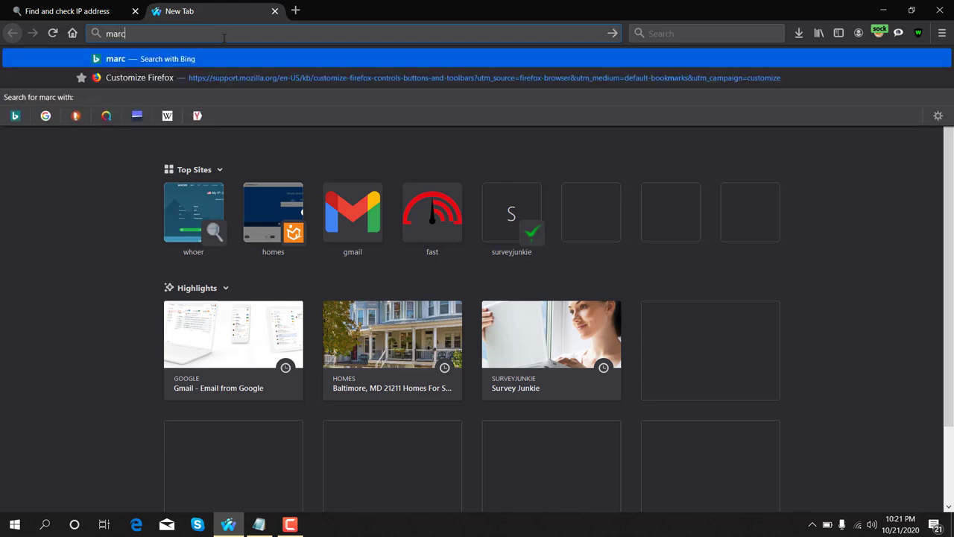
text(us bank)
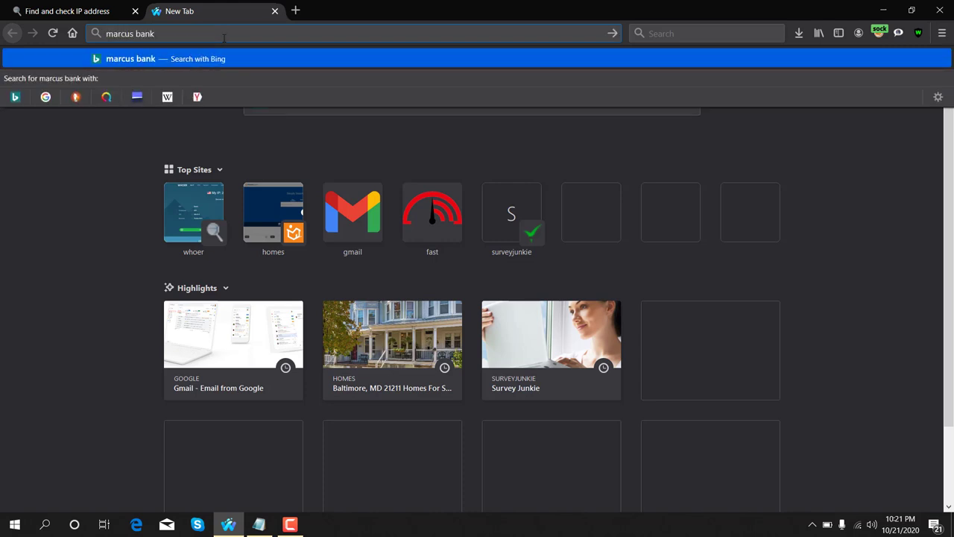
key(Return)
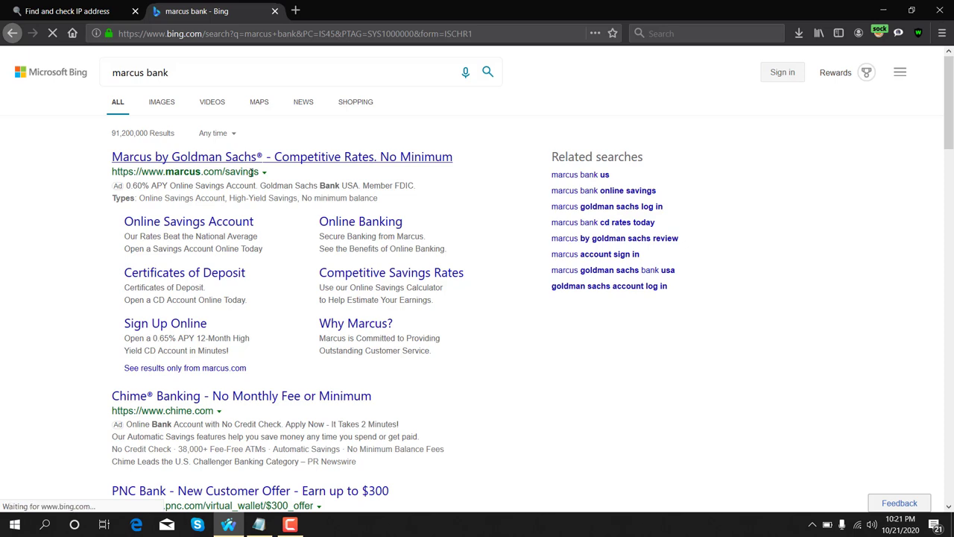
- Open the Marcus by Goldman Sachs Online Savings page and start opening an account
click(197, 160)
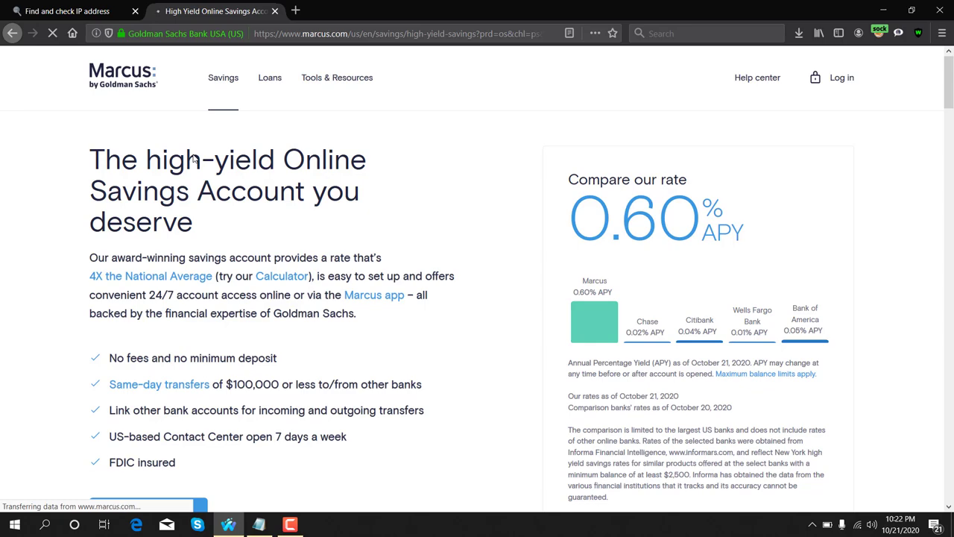
scroll(195, 163, down, 4)
scroll(193, 163, down, 15)
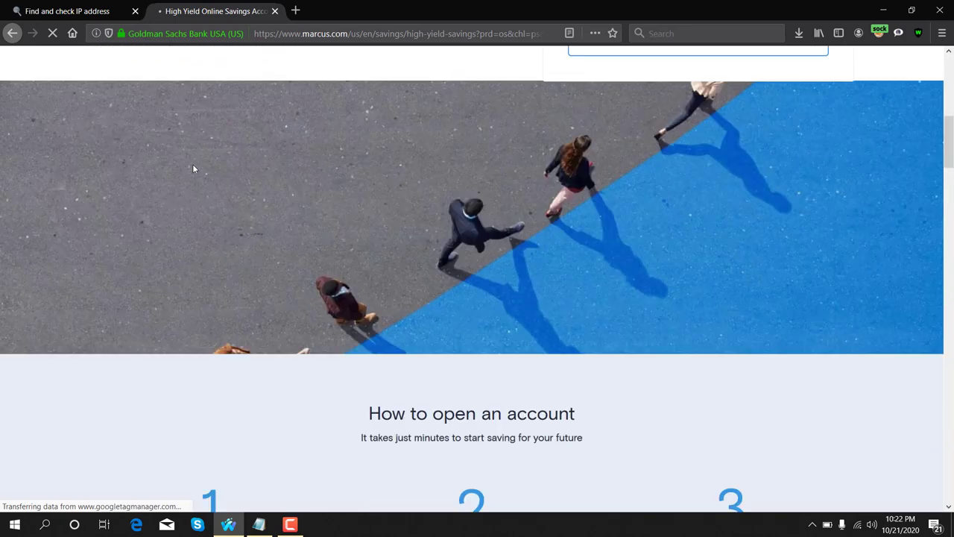
scroll(192, 170, down, 4)
scroll(193, 170, up, 18)
scroll(193, 170, up, 3)
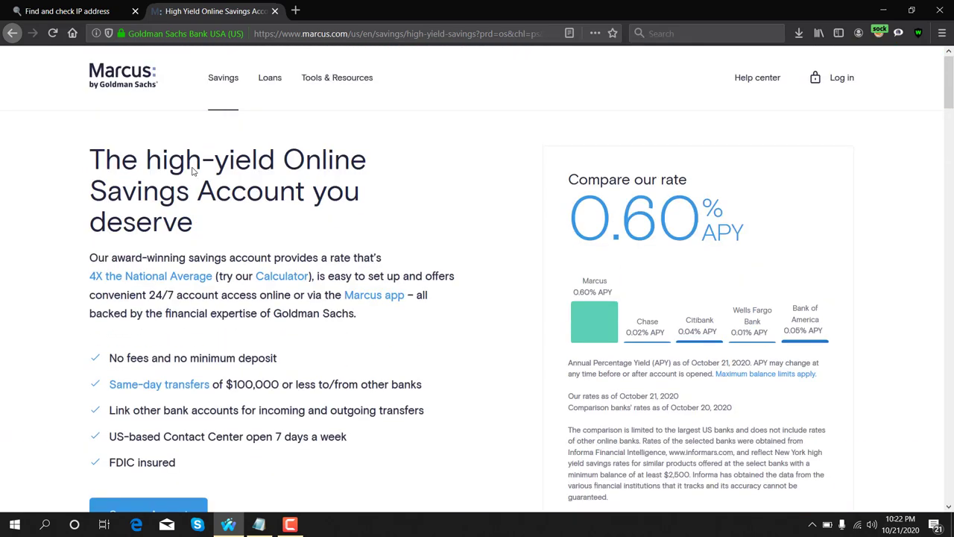
scroll(193, 170, down, 3)
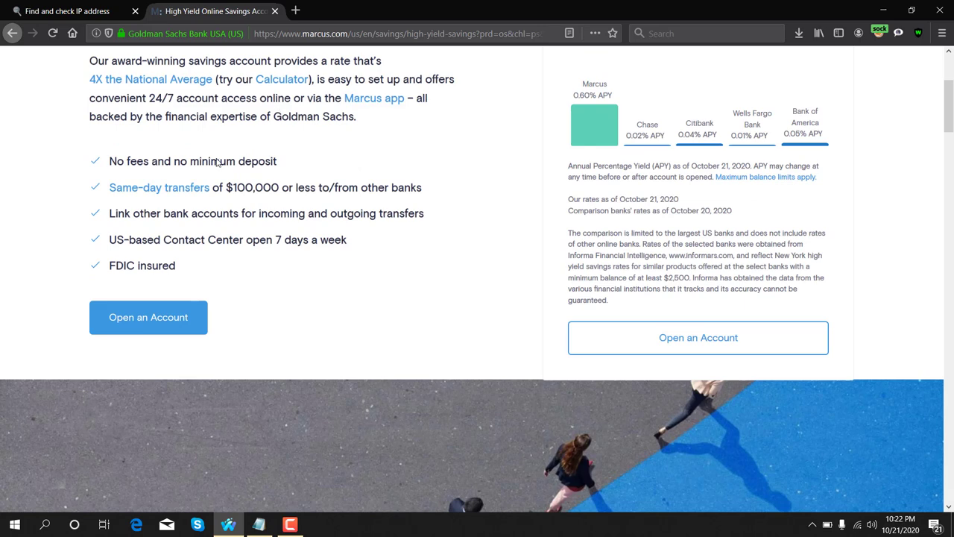
click(183, 333)
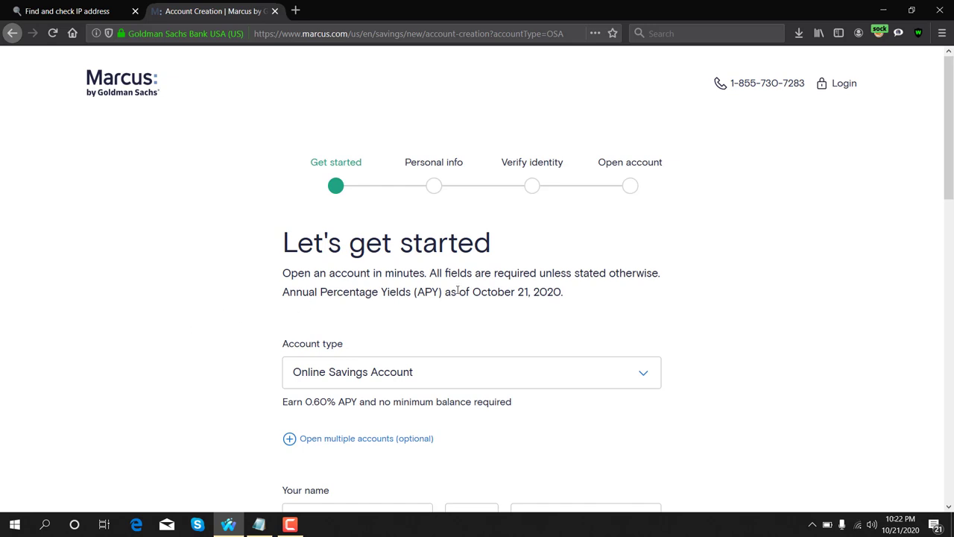
- Scroll the Let's get started form down to the Your name section and focus First name
drag(281, 345, 430, 355)
click(357, 353)
scroll(356, 354, down, 1)
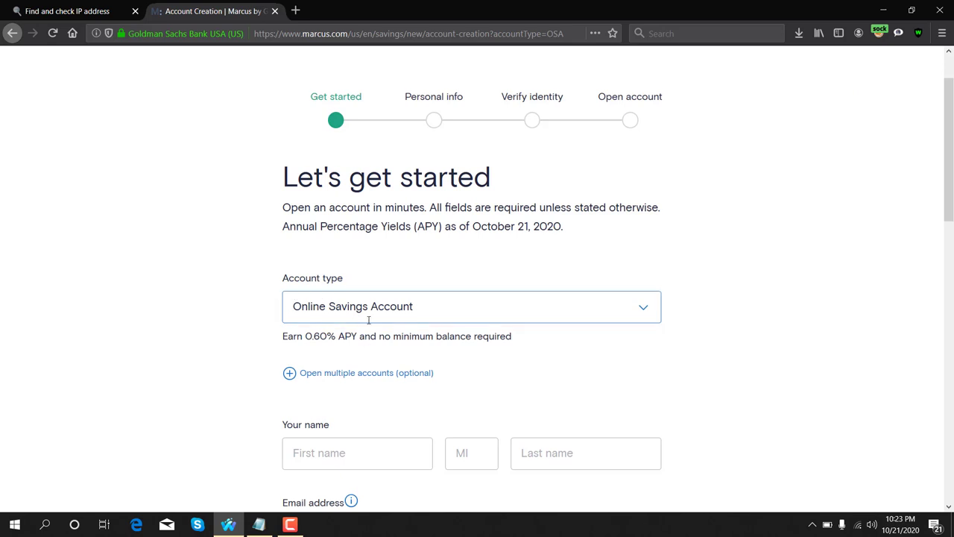
scroll(369, 320, down, 3)
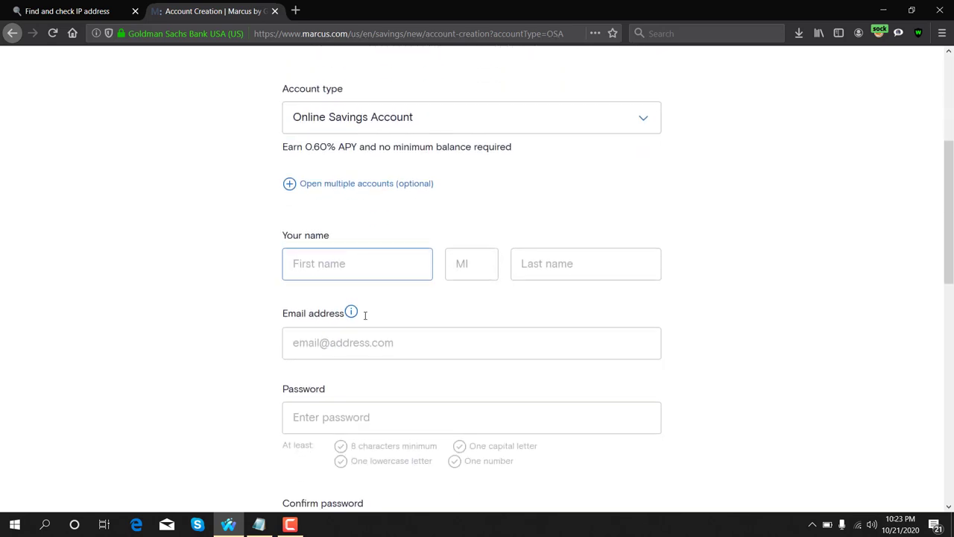
drag(281, 228, 340, 238)
click(311, 256)
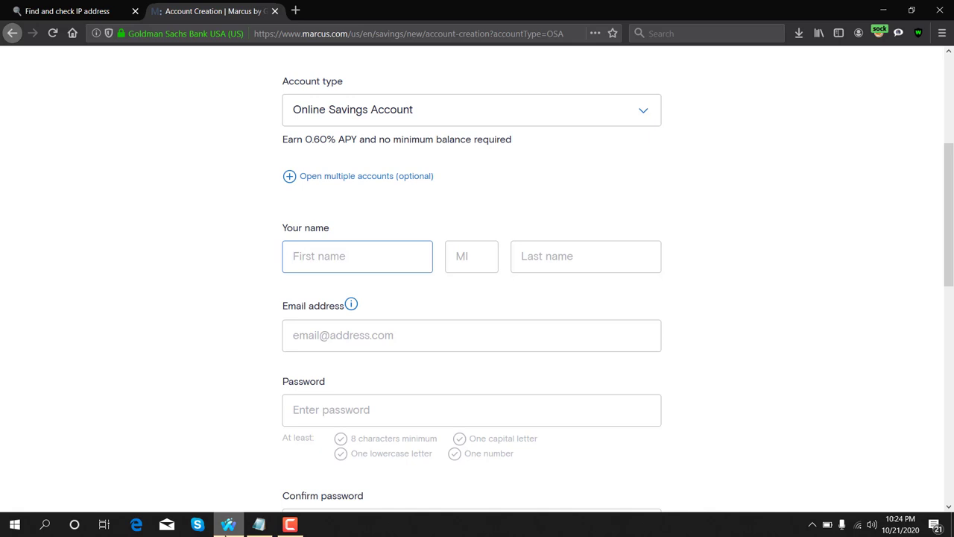
- Copy the first name from the Notepad notes into the form's First name field
click(259, 524)
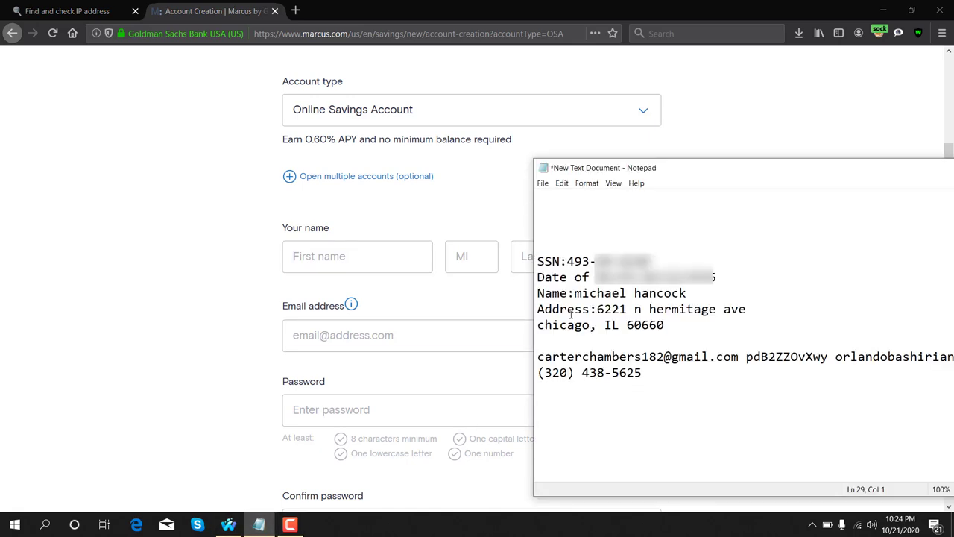
drag(576, 292, 627, 293)
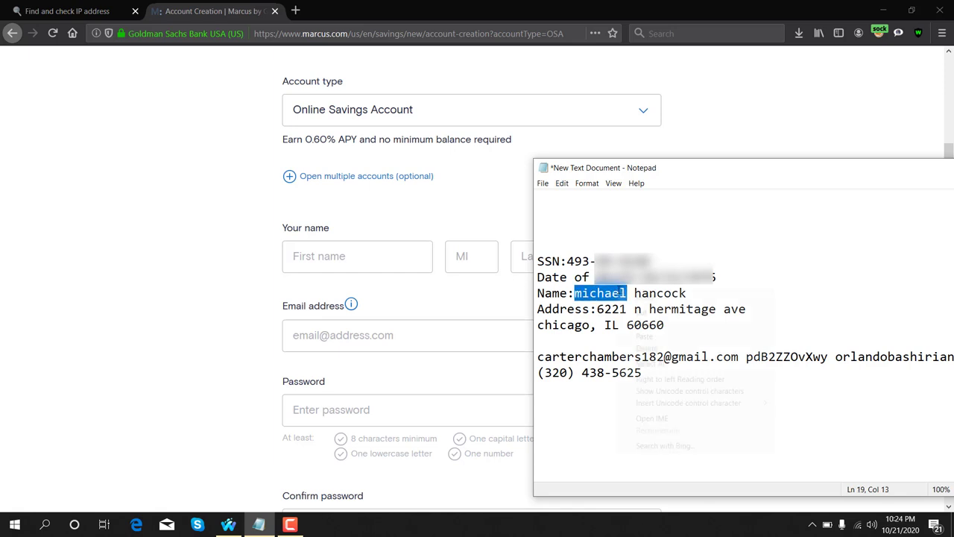
right_click(619, 288)
click(641, 324)
click(351, 255)
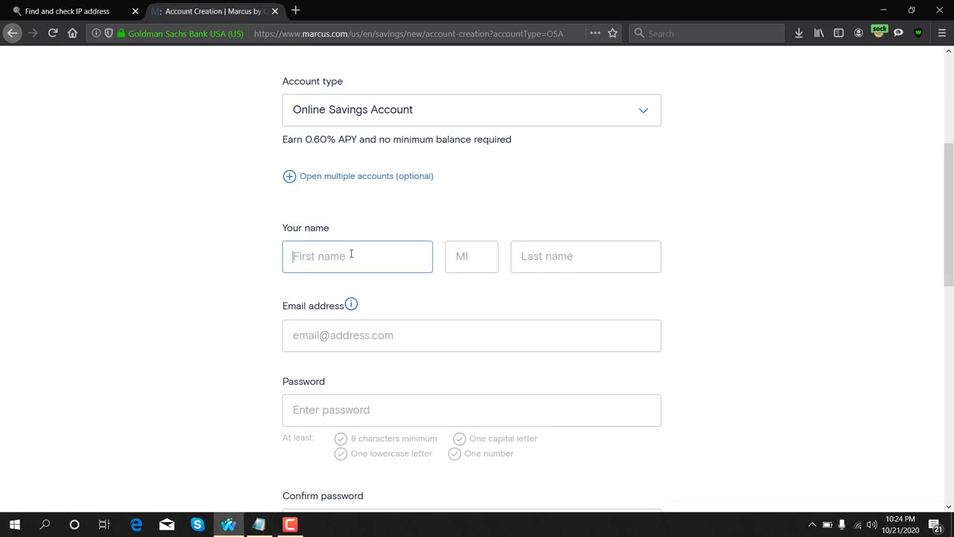
key(ctrl+v)
click(480, 256)
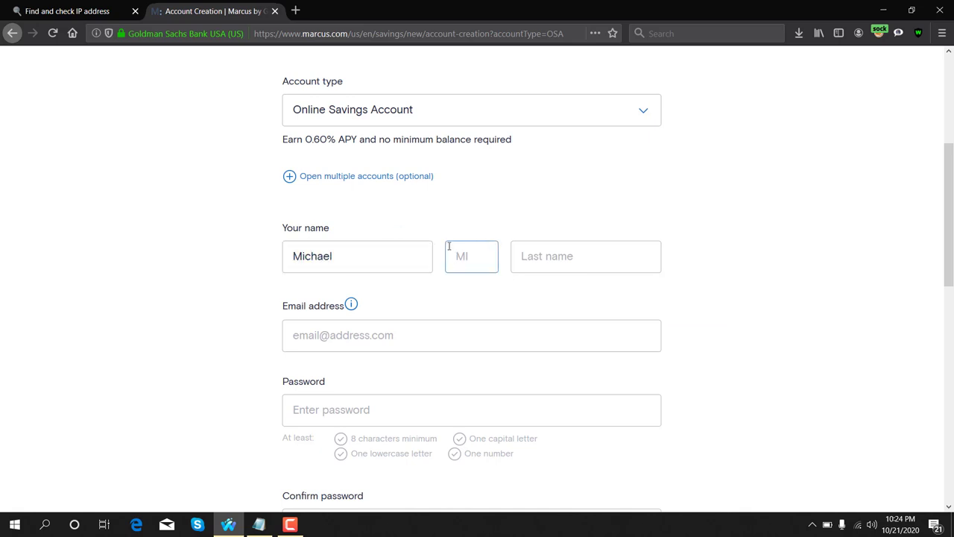
- Copy the last name from Notepad into Last name, capitalising its first letter
click(542, 256)
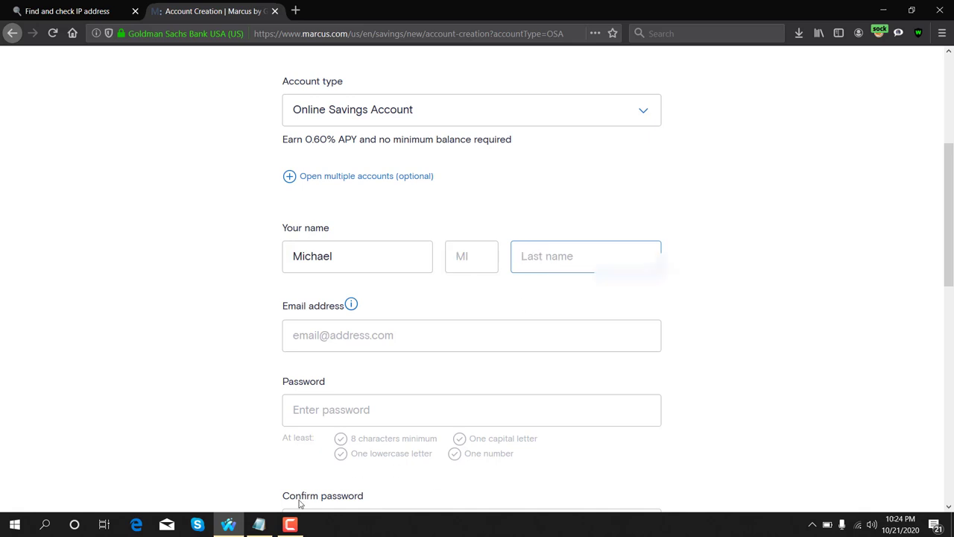
click(261, 525)
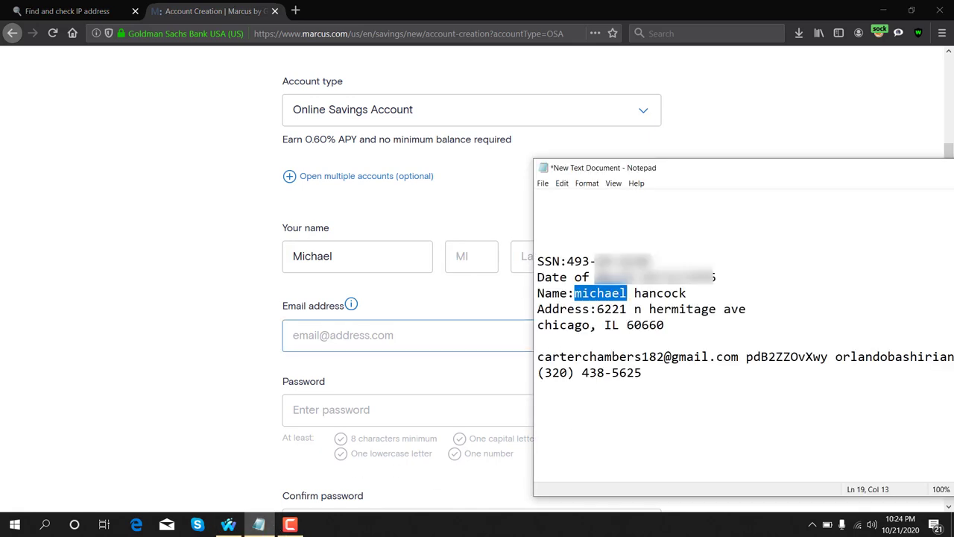
double_click(641, 293)
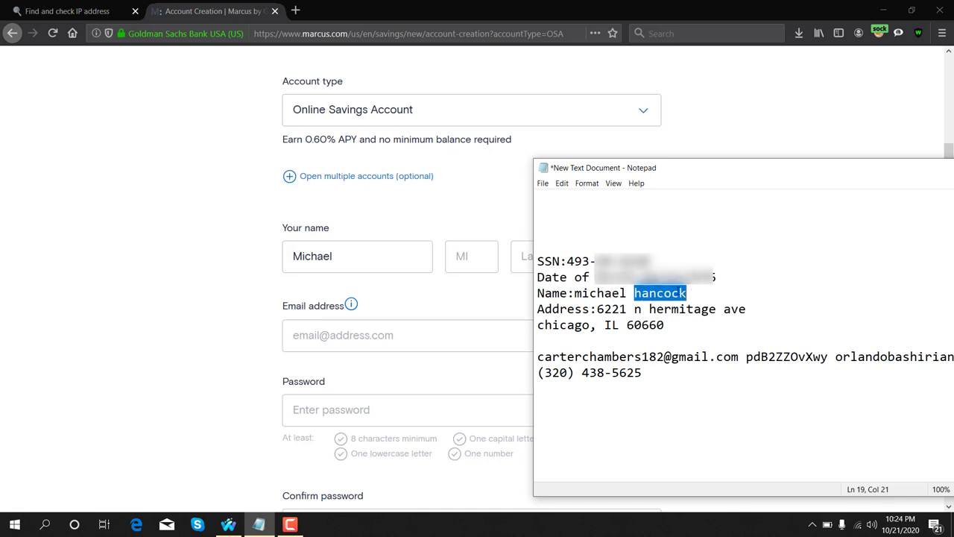
right_click(675, 291)
click(695, 325)
click(522, 287)
click(530, 263)
key(ctrl+v)
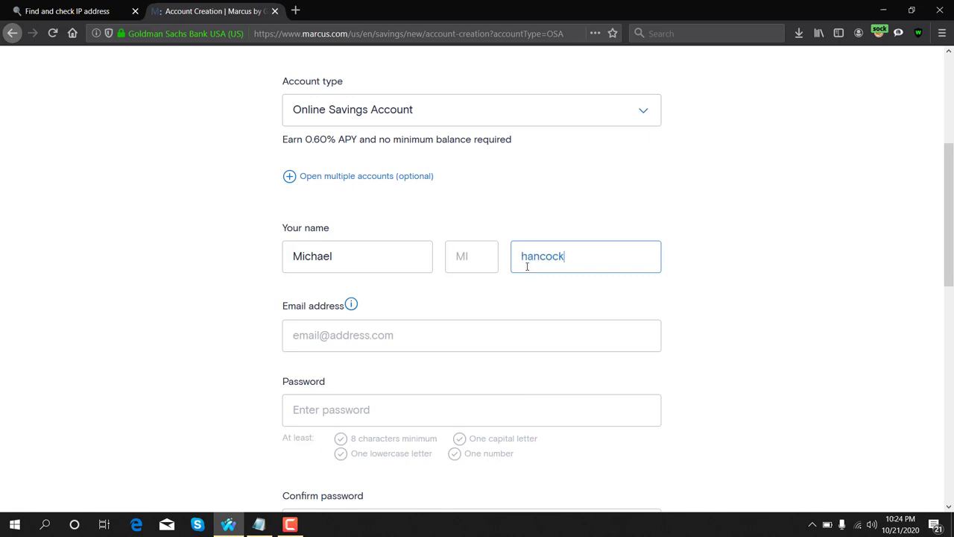
key(BackSpace)
text(H)
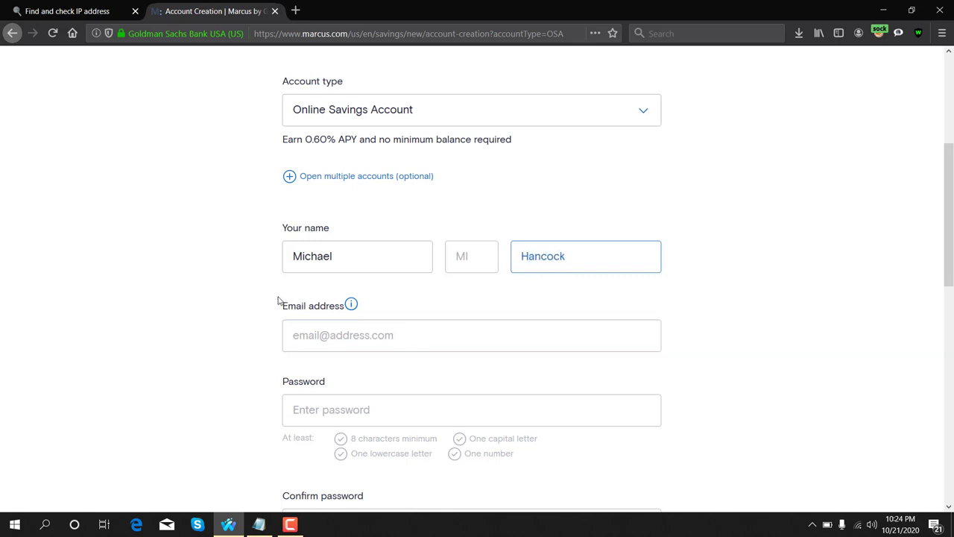
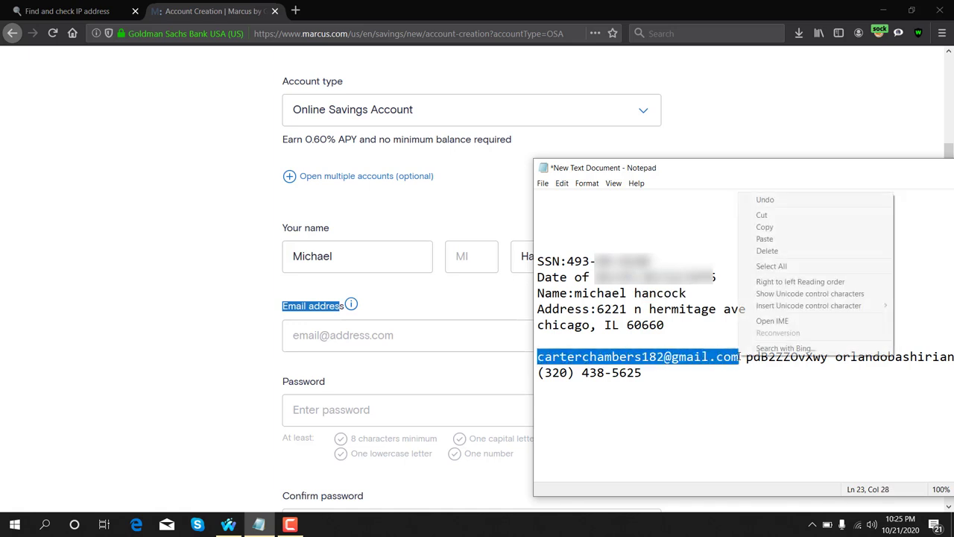
- Copy the email address from Notepad and paste it into the form's Email address field
click(768, 226)
click(320, 347)
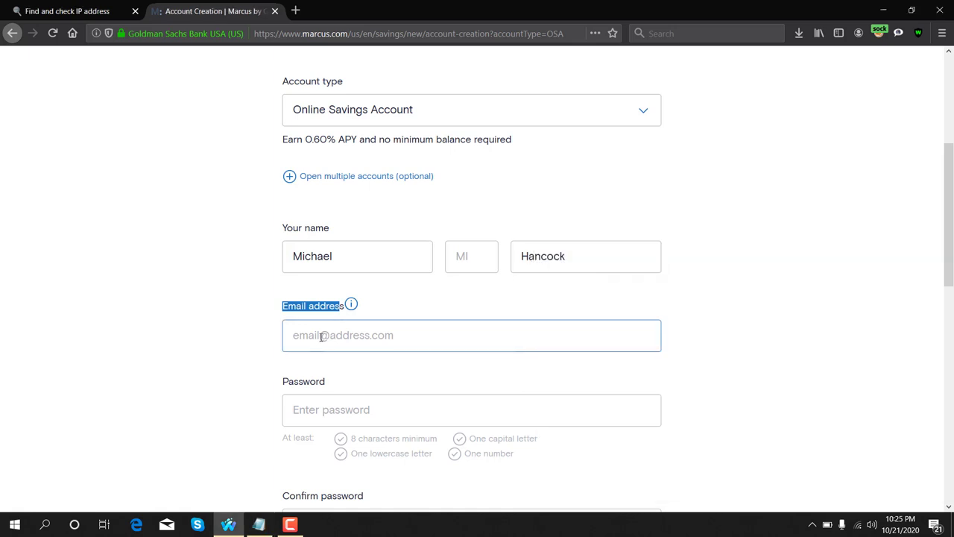
key(ctrl+v)
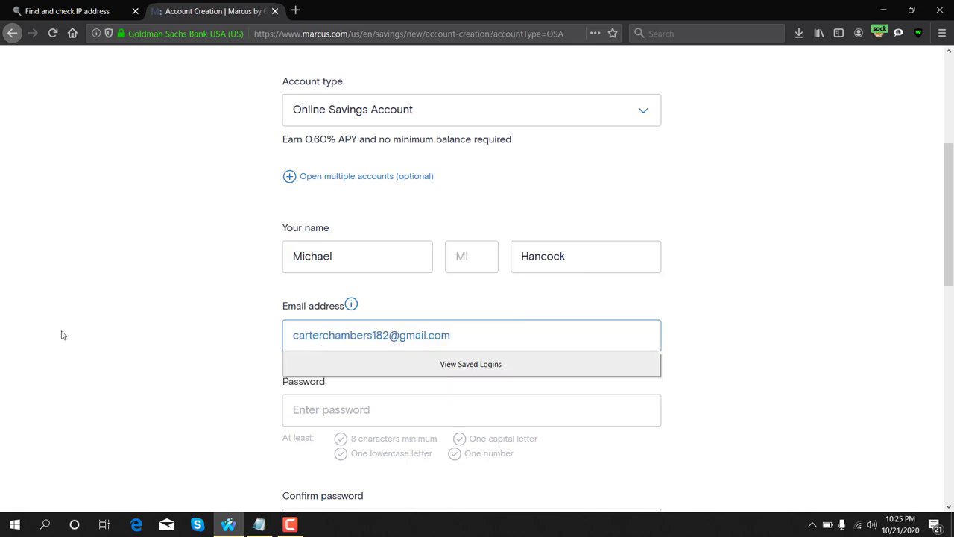
click(110, 320)
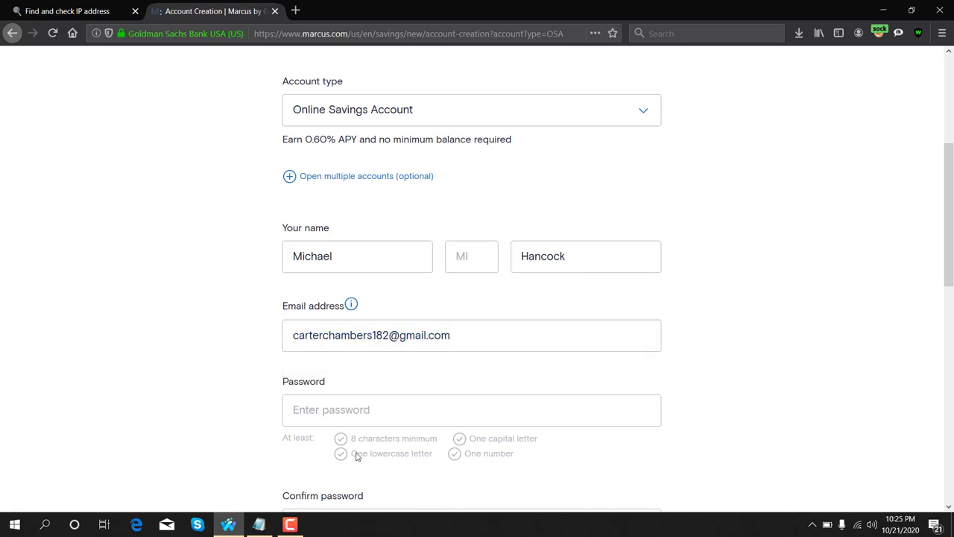
- Enter the account password into the Password field
click(302, 411)
click(366, 409)
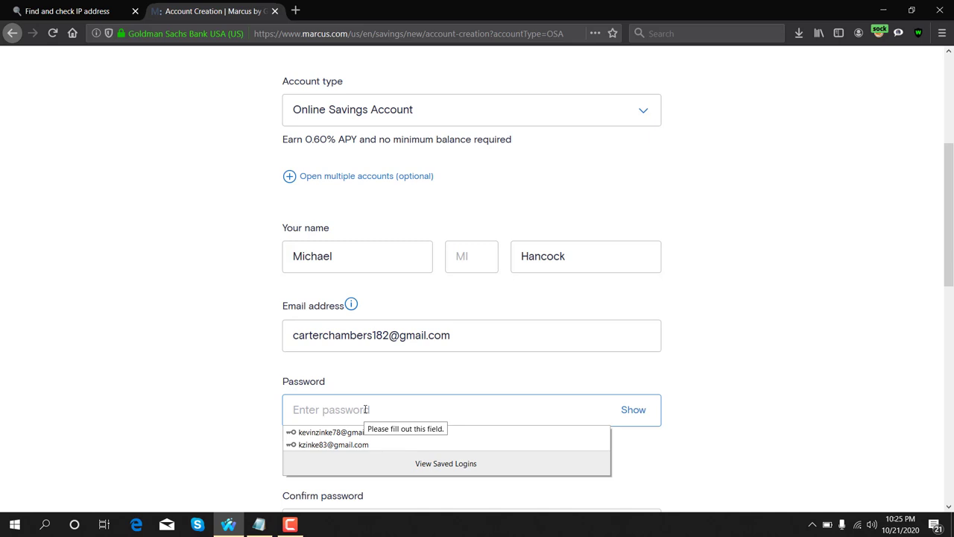
text(******)
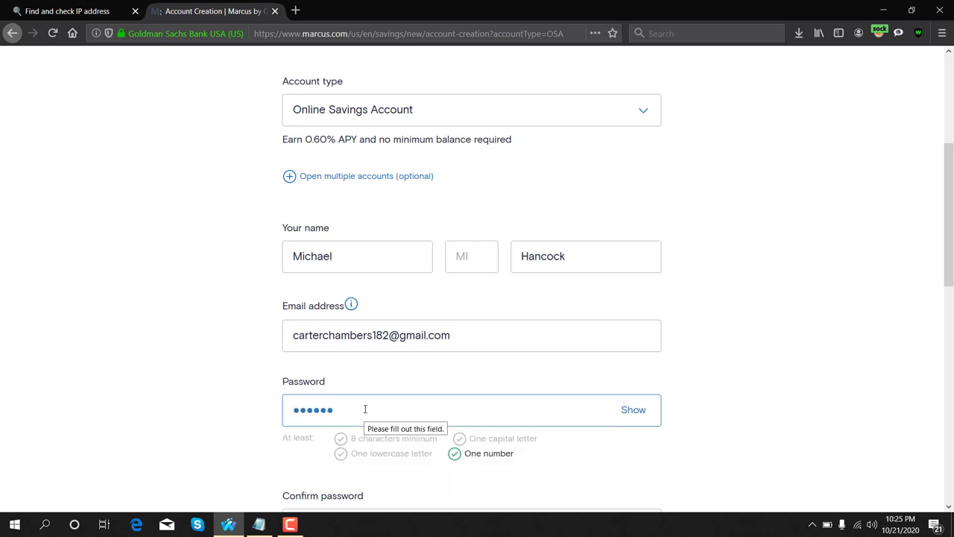
text(***)
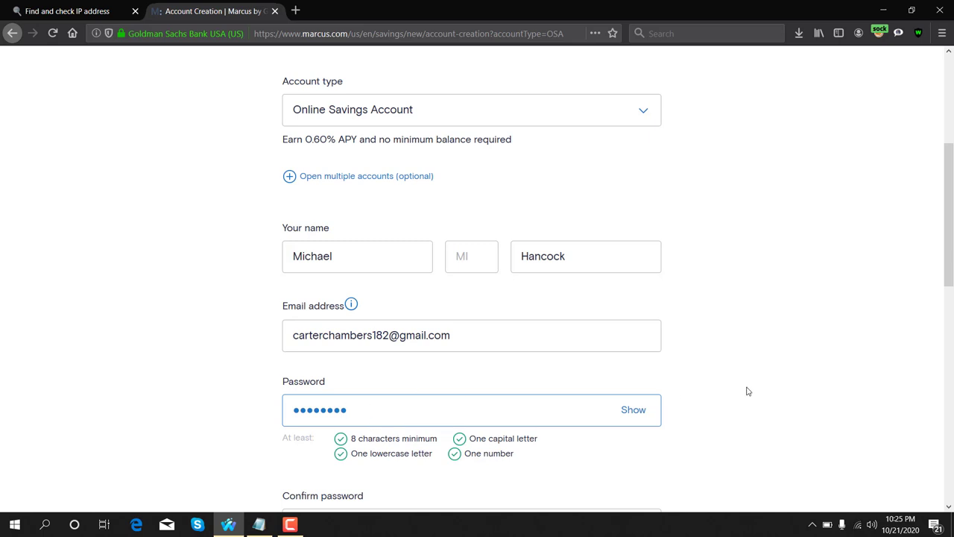
- Retype the same password in Confirm password and tick the site terms agreement checkbox
scroll(750, 388, down, 2)
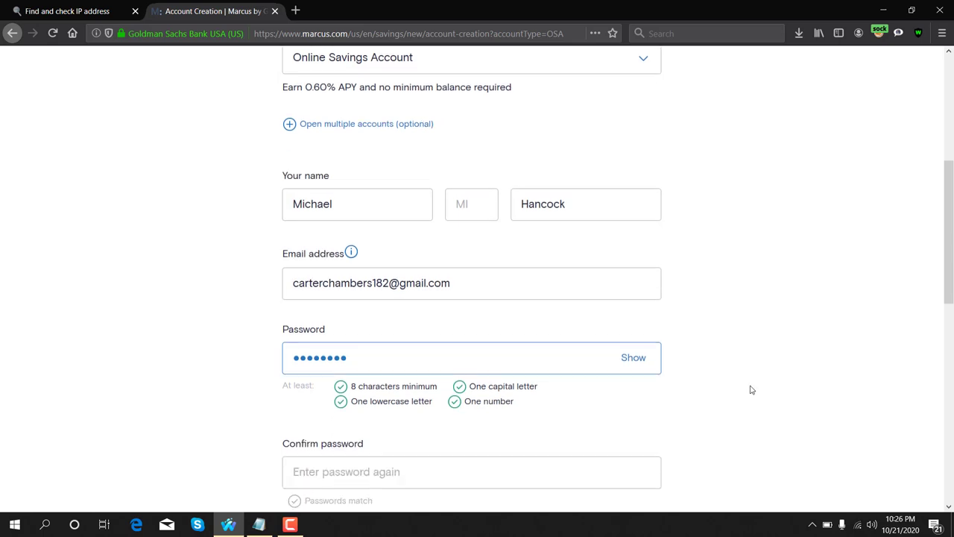
drag(281, 368, 365, 373)
click(353, 386)
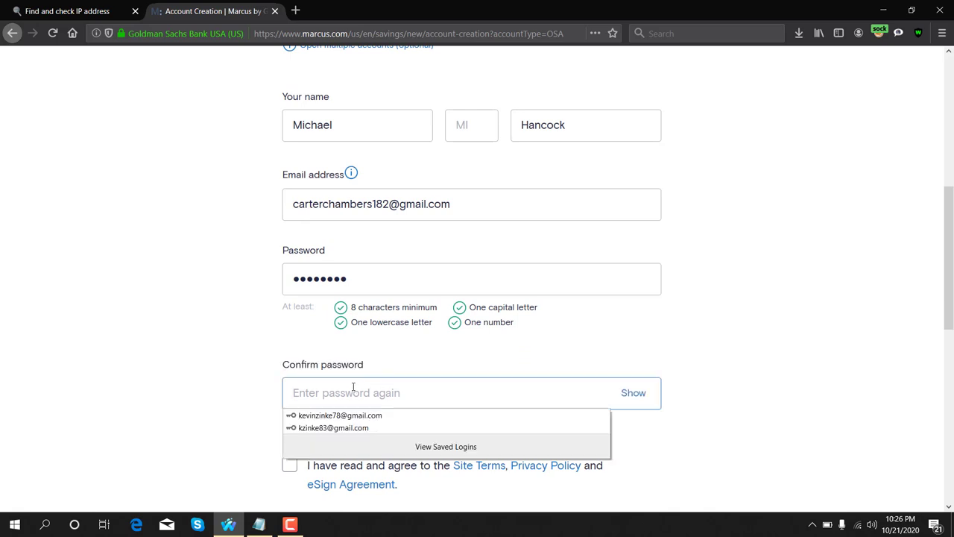
text(••••••)
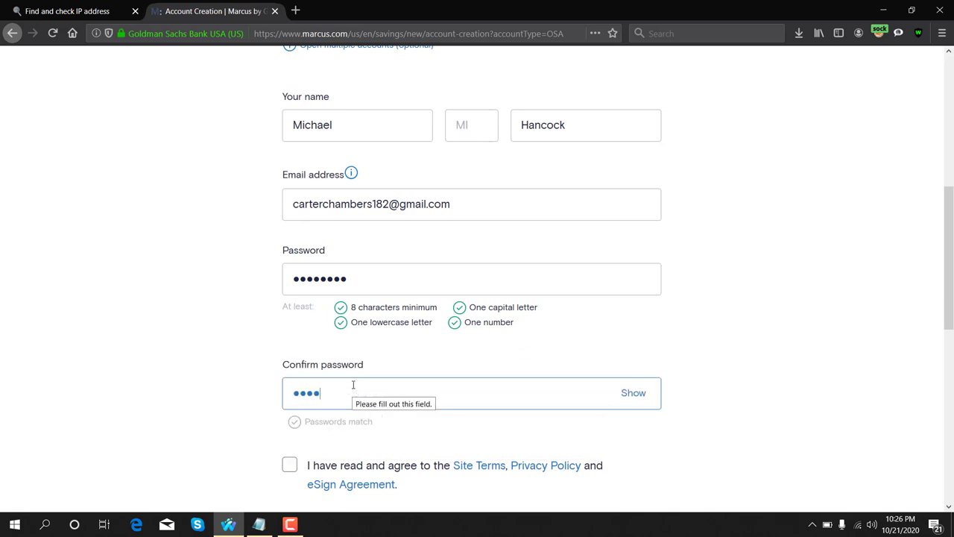
text(••)
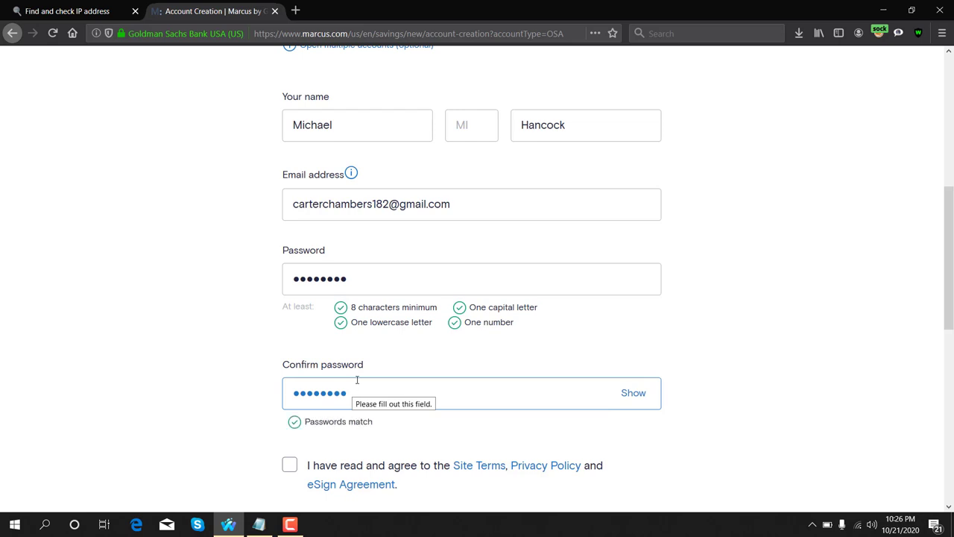
scroll(719, 333, down, 1)
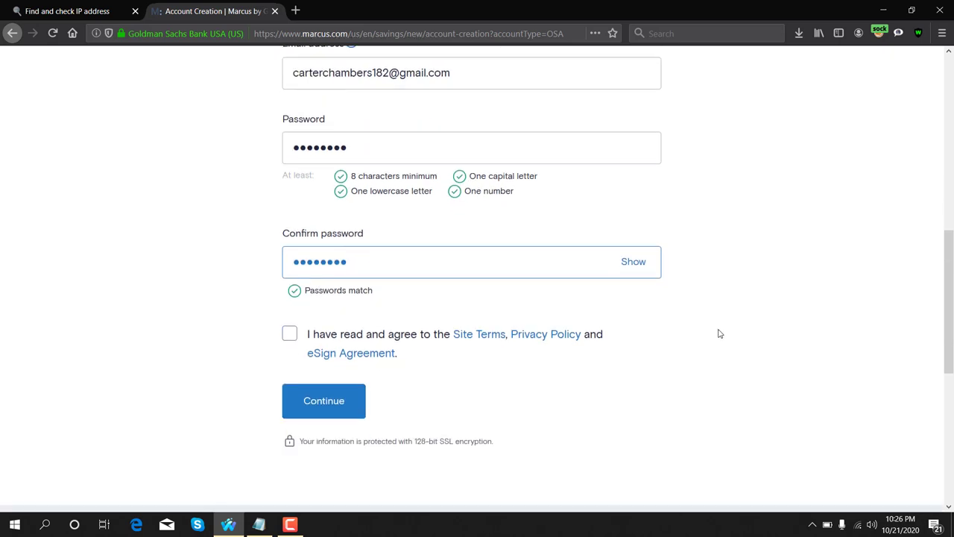
click(288, 334)
- Continue past the account details, save the login in Waterfox, and scroll the Personal info page
click(313, 406)
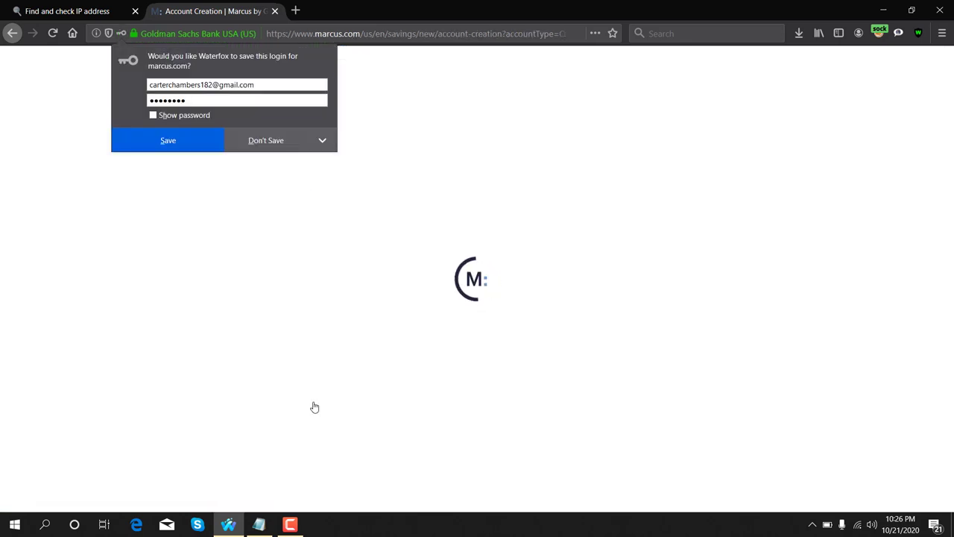
click(179, 149)
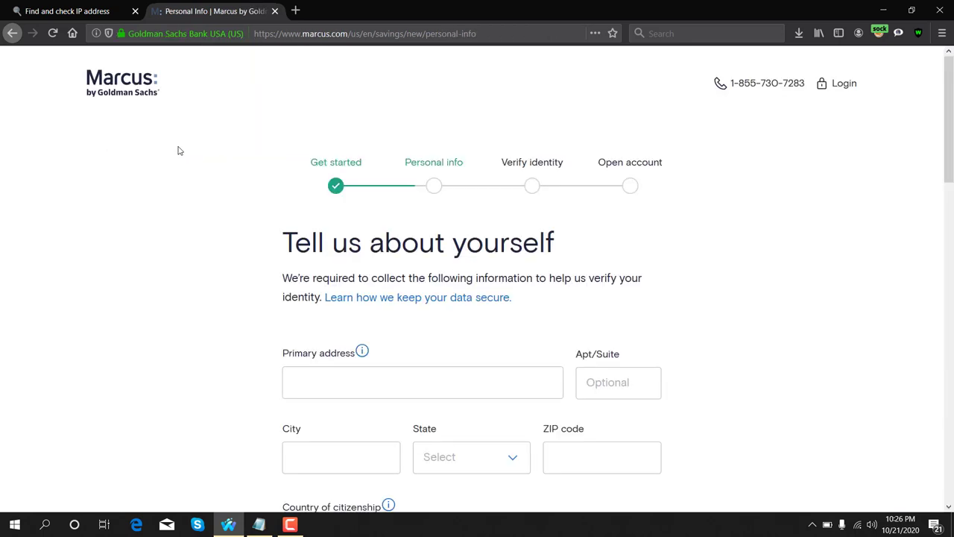
scroll(231, 226, down, 3)
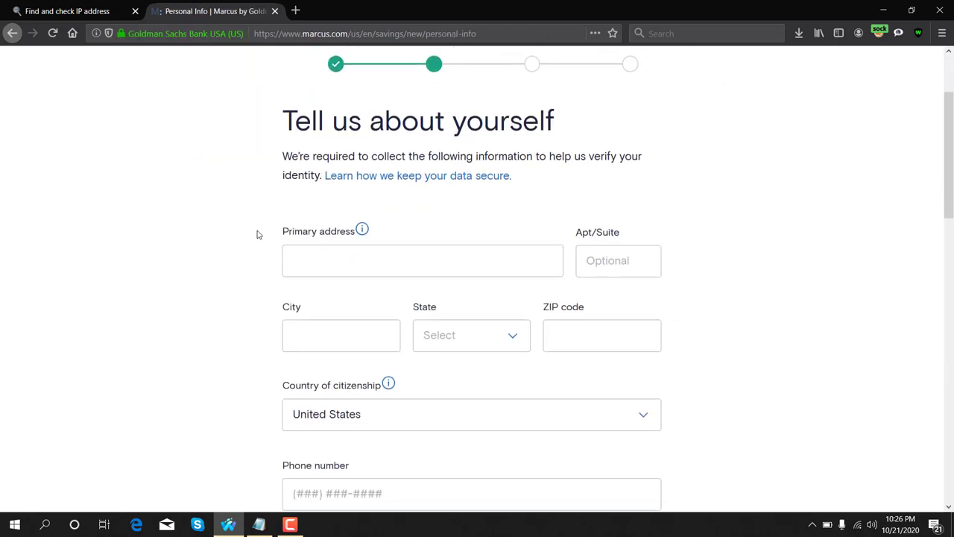
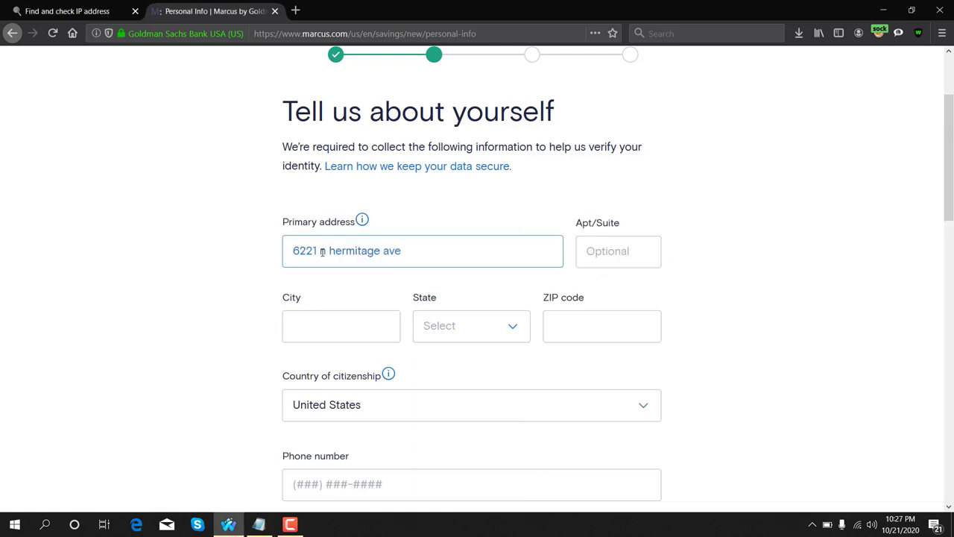
- Paste the applicant's street address from the Notepad notes into the Primary address field
drag(578, 225, 614, 221)
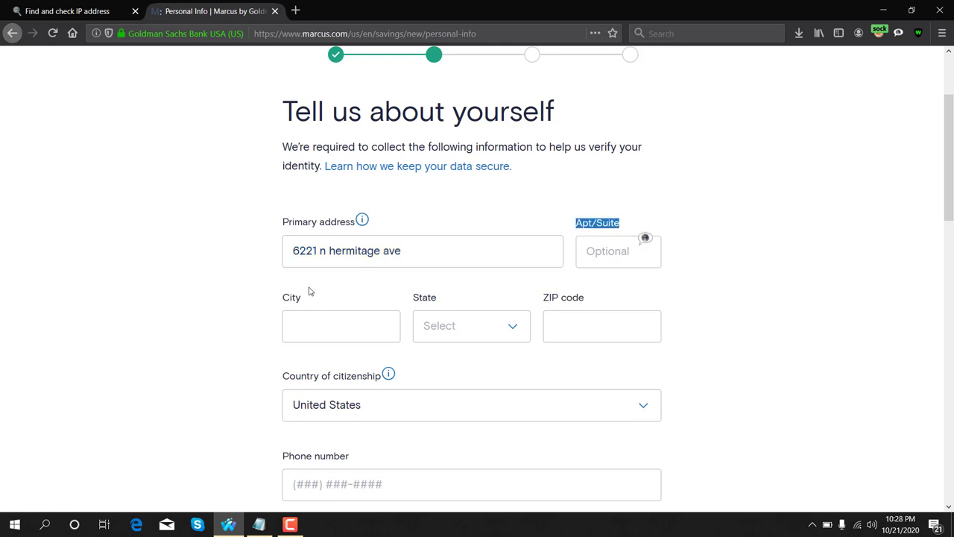
drag(282, 301, 302, 301)
- Back in the Notepad address notes, select the applicant's city name and copy it
click(261, 526)
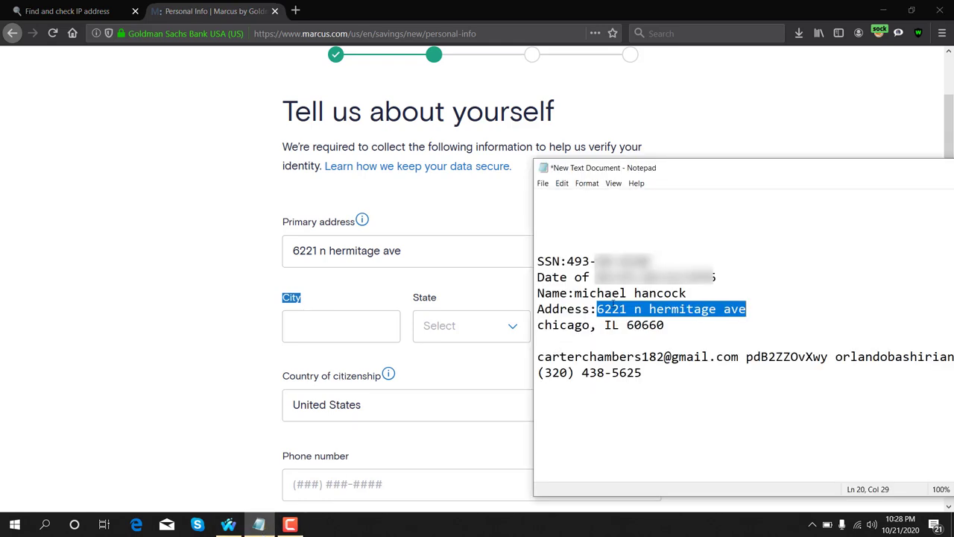
drag(537, 325, 589, 325)
right_click(584, 323)
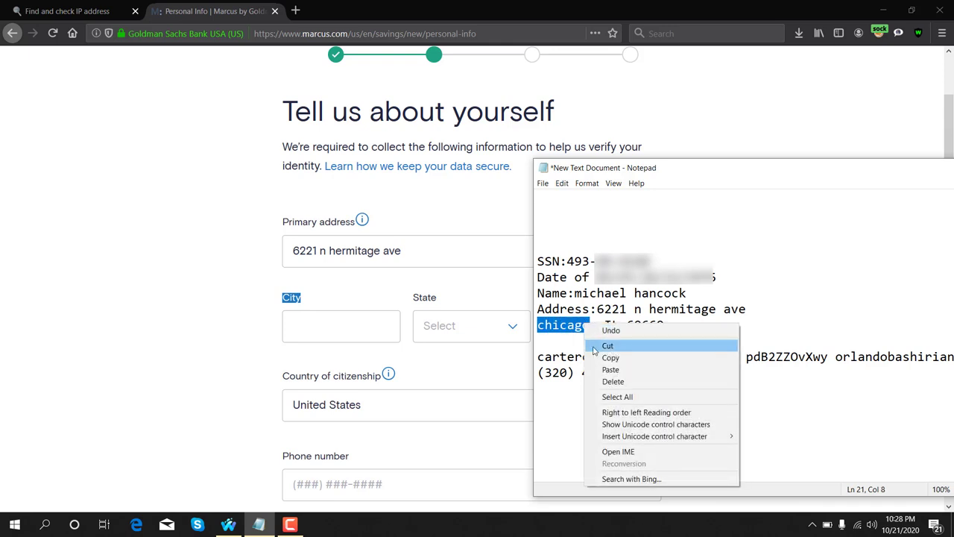
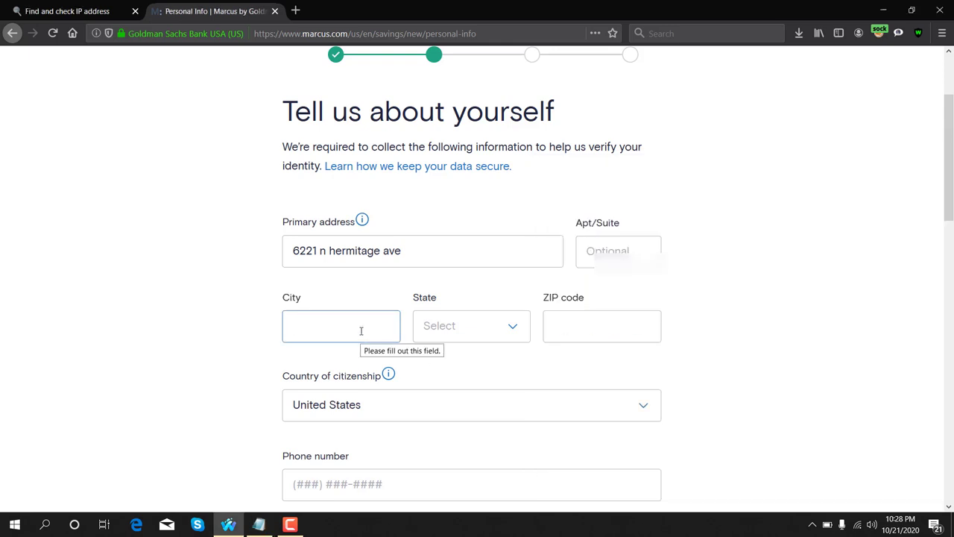
- Paste the city name into the City field and replace its lowercase first letter with a capital
text(chicago)
key(Home)
key(Delete)
text(C)
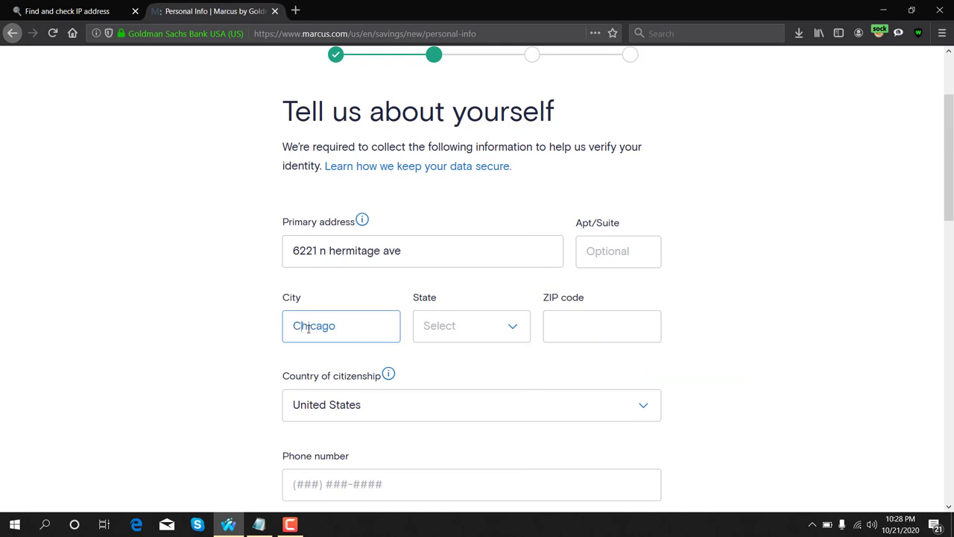
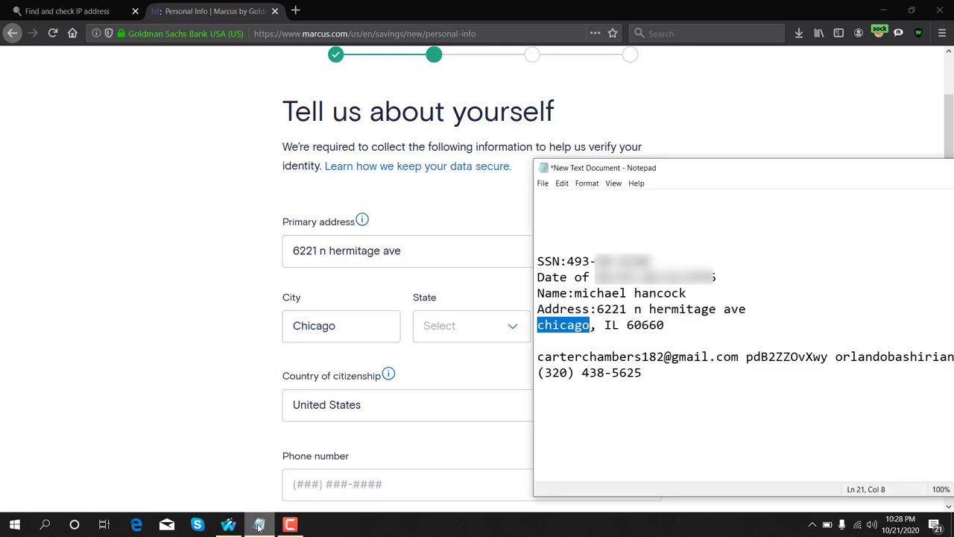
- Select the state abbreviation 'IL' on the saved address line in Notepad
drag(605, 325, 619, 325)
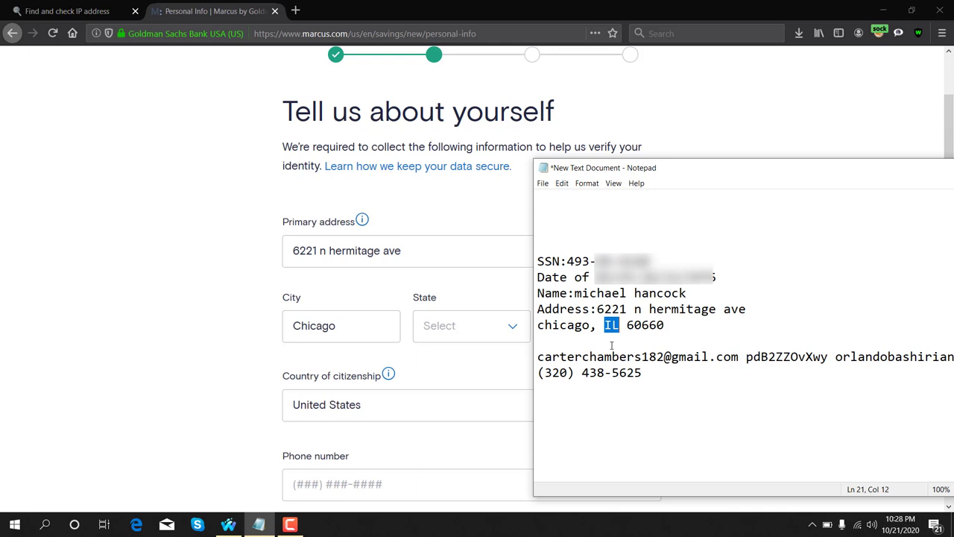
- Search Bing for 'IL state', confirm it is Illinois, then close the search tab
click(295, 11)
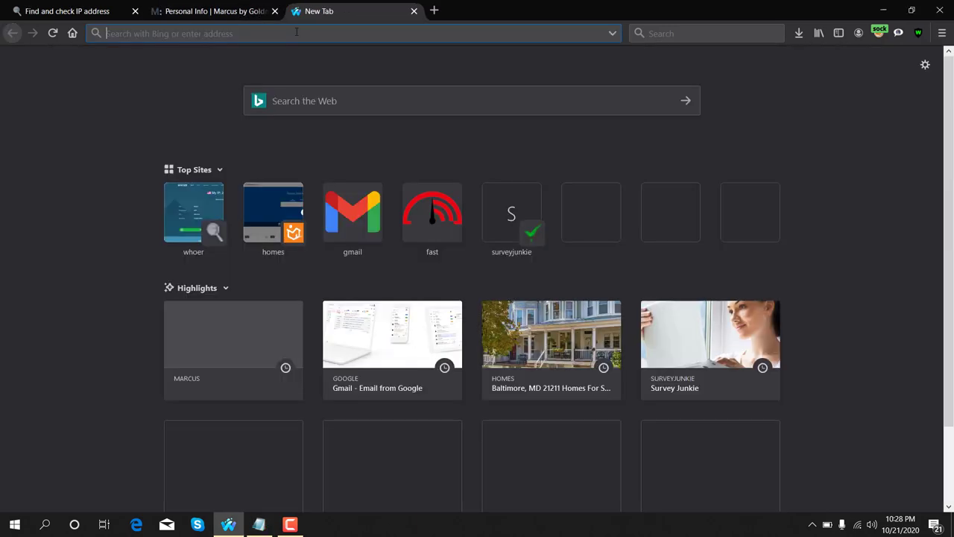
text(I)
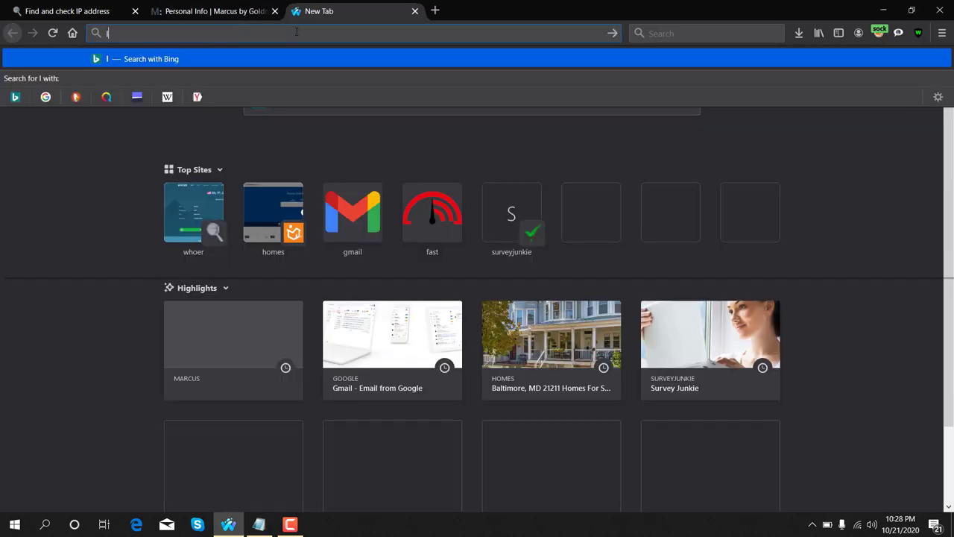
text(L state)
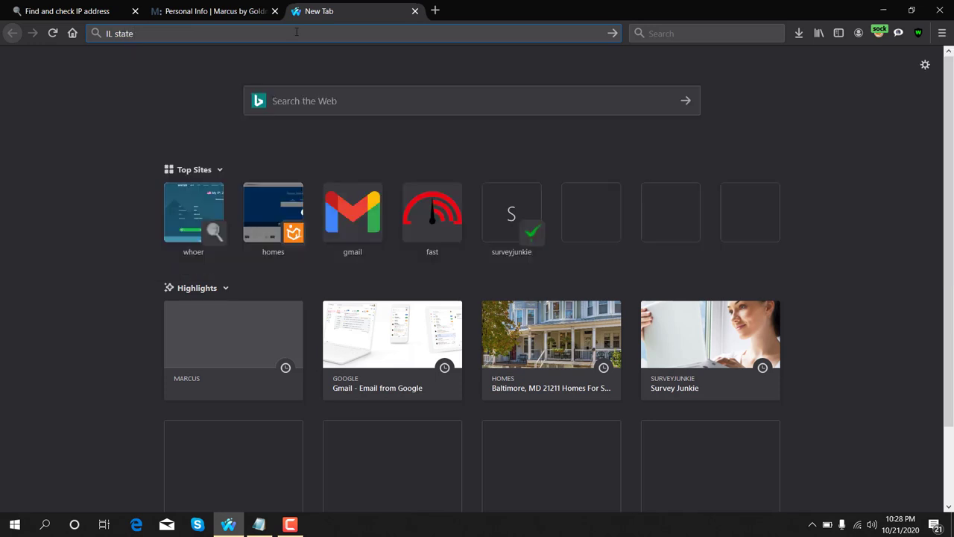
key(Return)
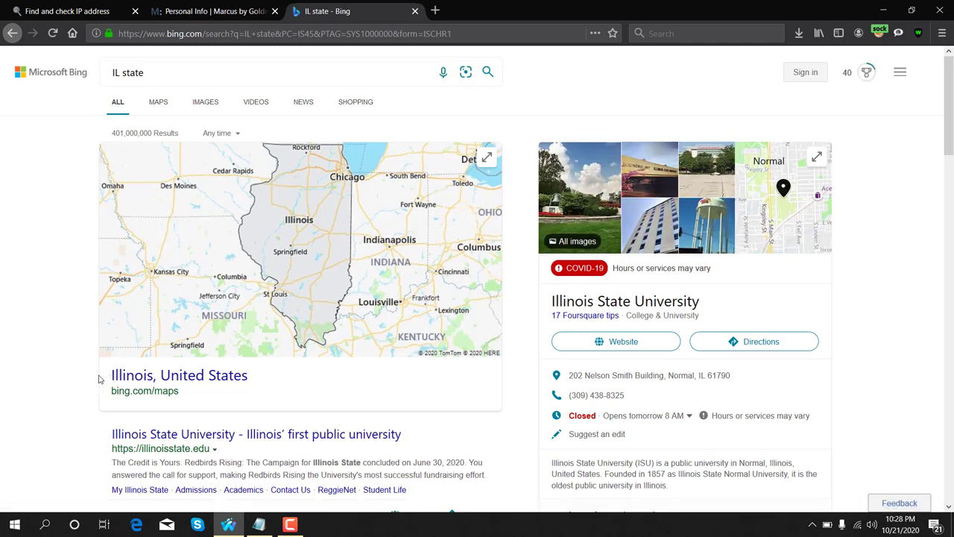
drag(109, 377, 153, 382)
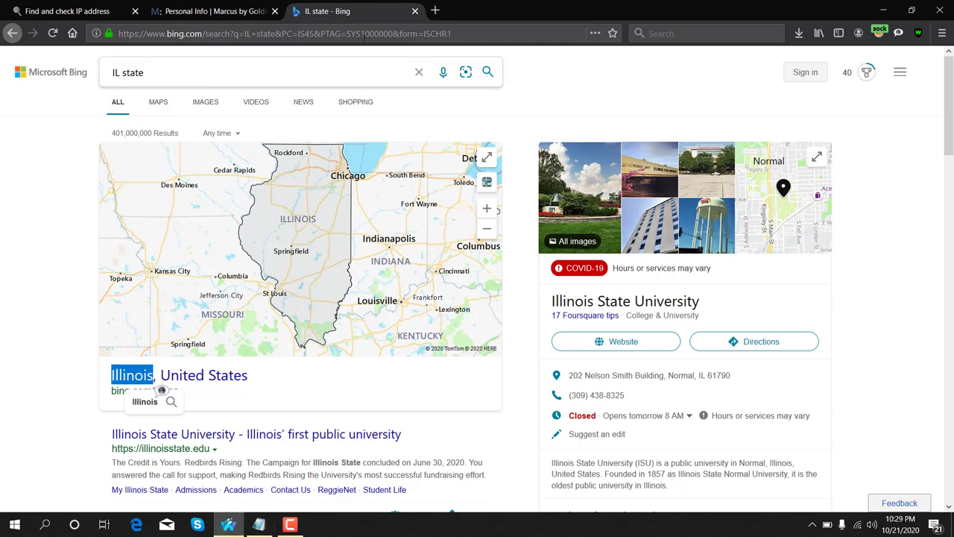
click(415, 11)
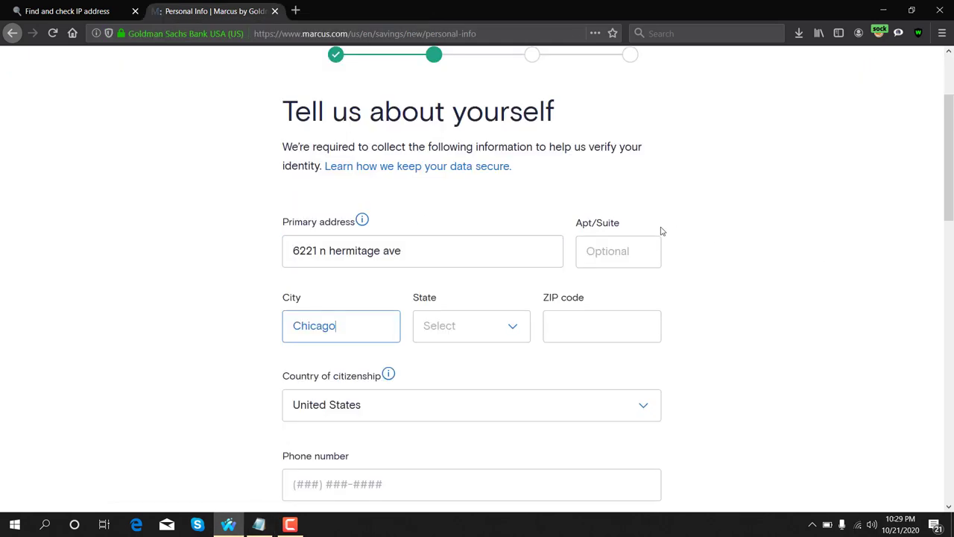
- Set the form's State to Illinois and bring the Notepad address notes back
click(513, 328)
scroll(452, 467, down, 10)
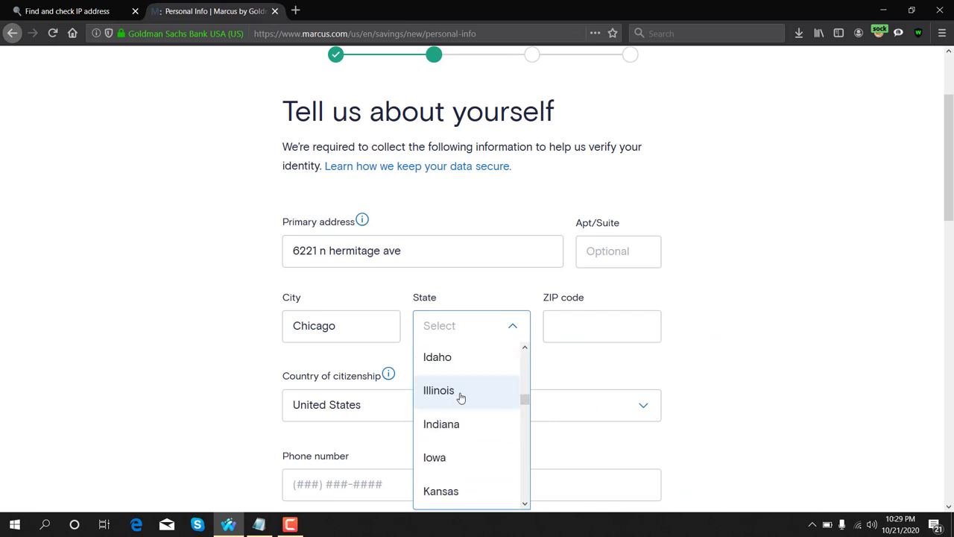
click(459, 397)
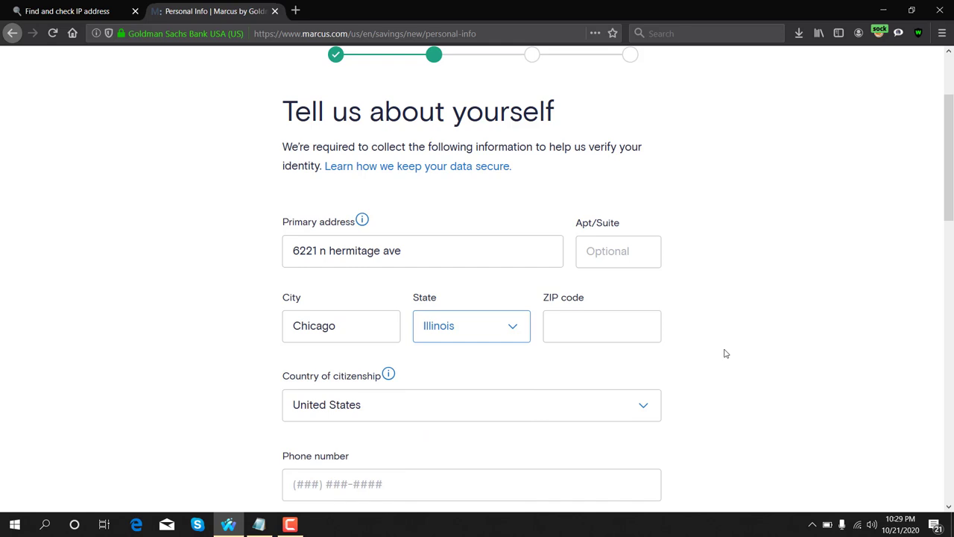
click(258, 525)
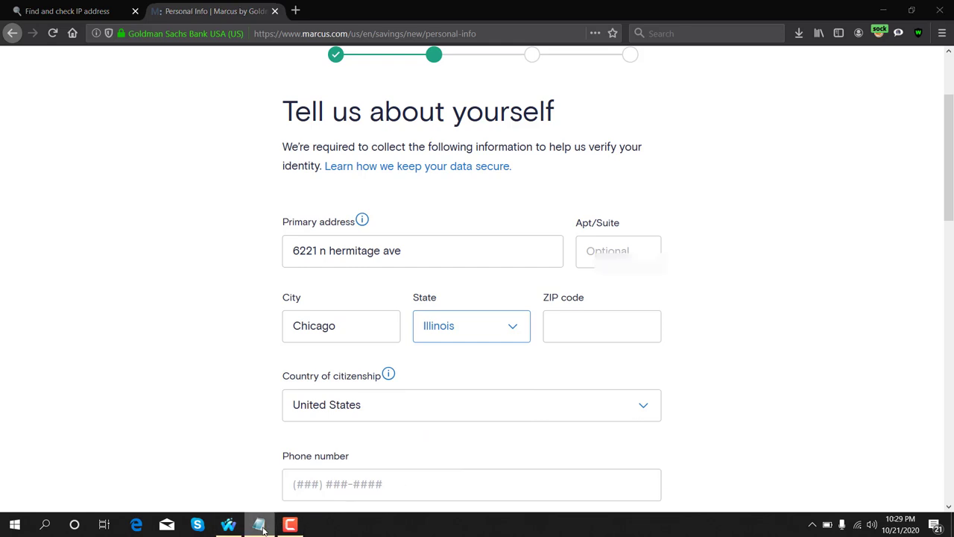
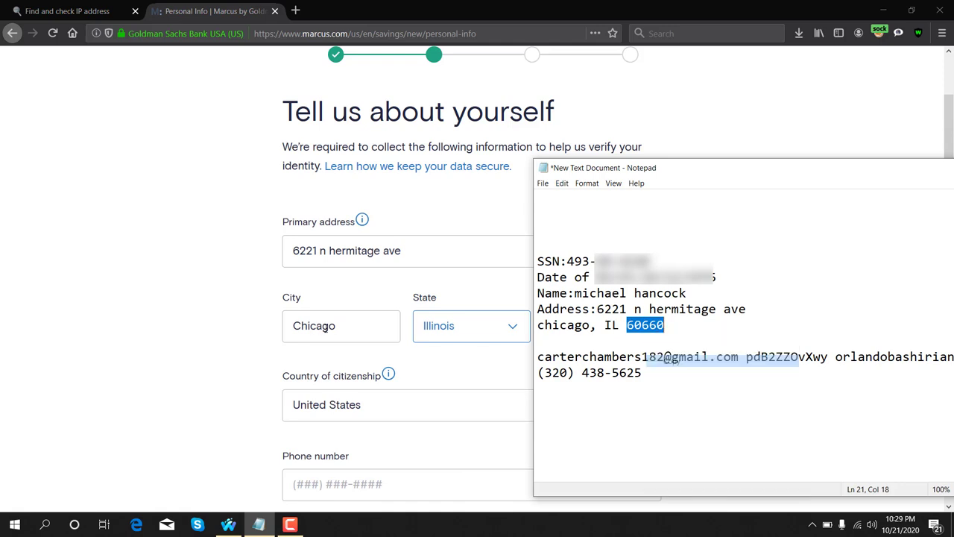
- Enter ZIP code 60660 to complete the Chicago, Illinois address
click(407, 335)
click(631, 331)
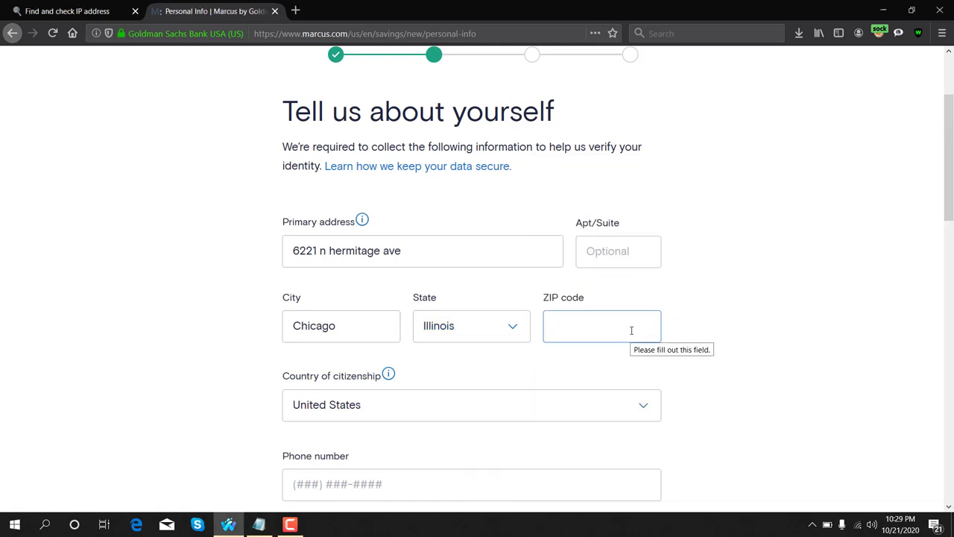
text(60660)
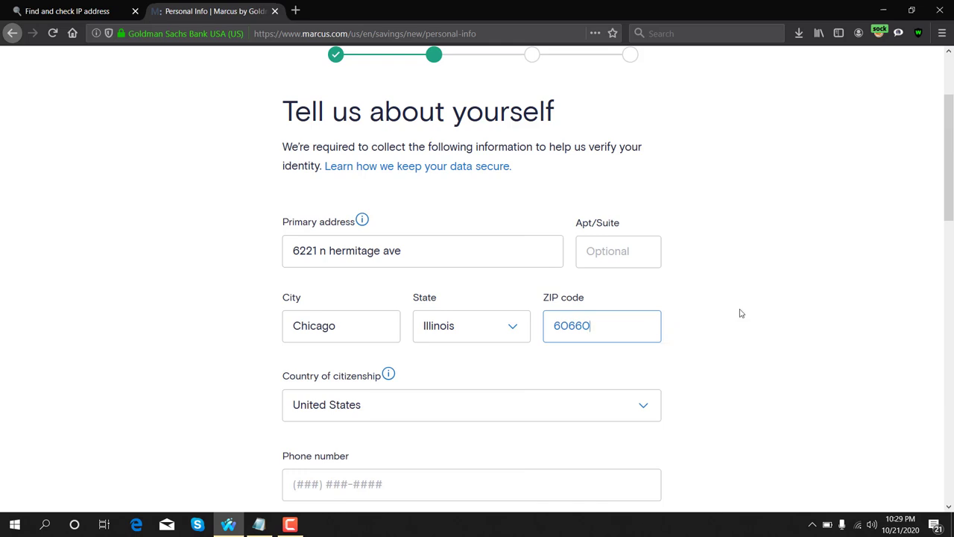
scroll(740, 310, down, 3)
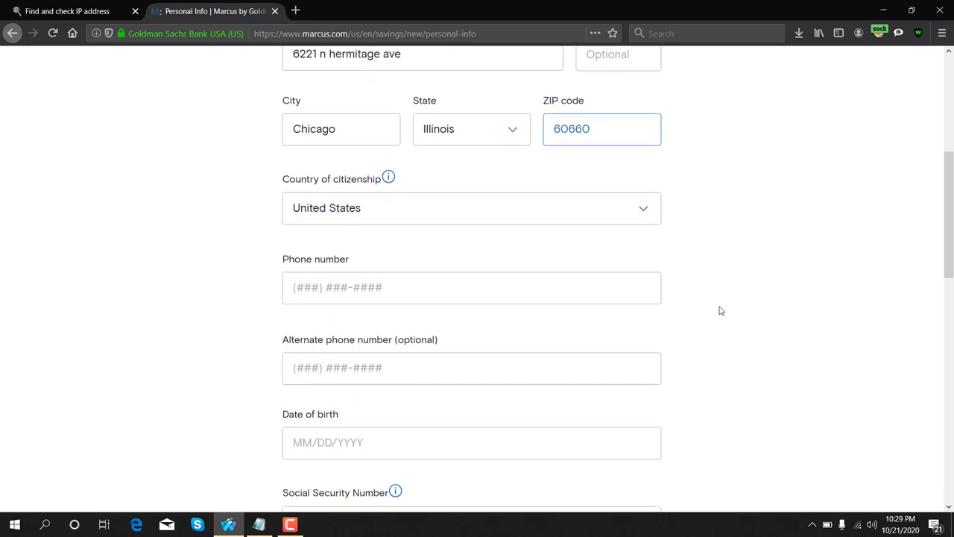
drag(283, 179, 286, 269)
drag(284, 263, 343, 276)
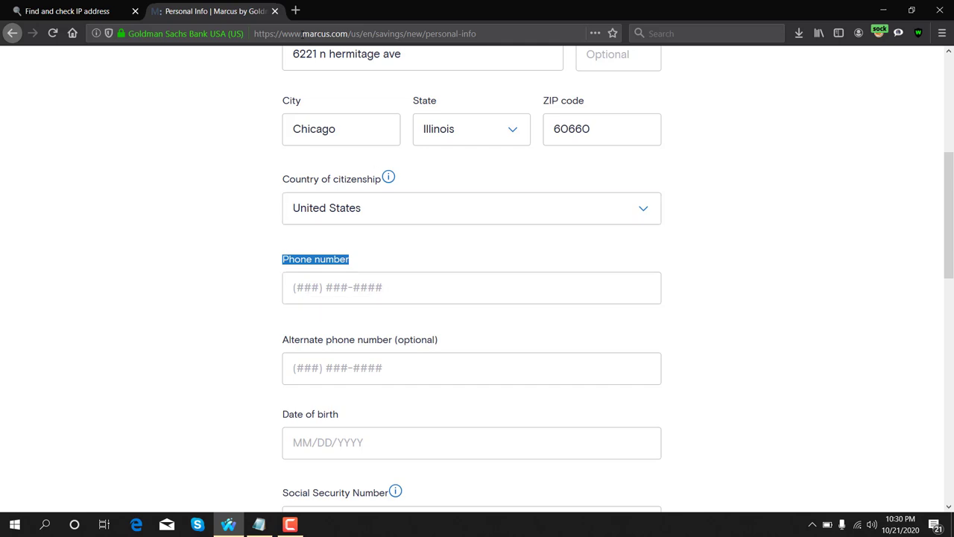
- Search Bing for 'google voice' in a new tab and open the Google Voice site
click(297, 10)
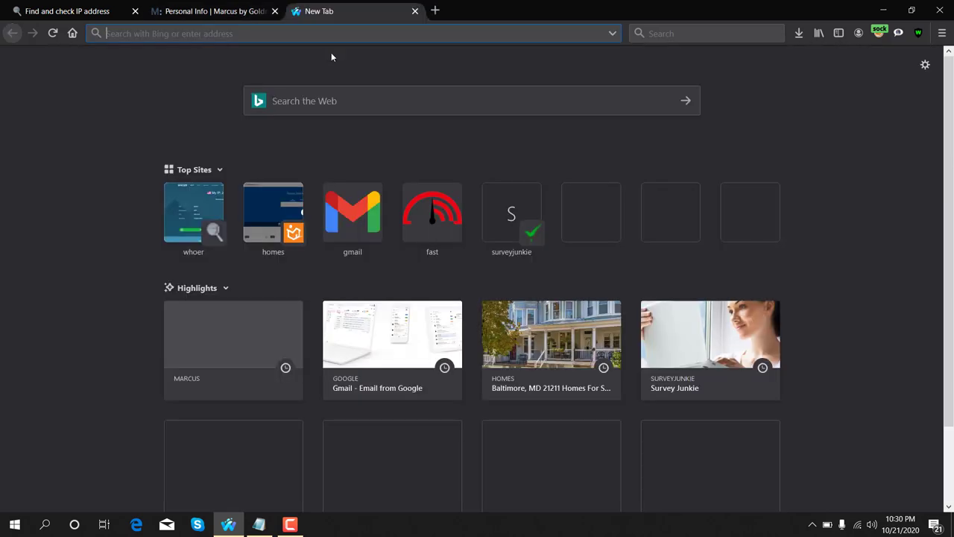
text(google voice)
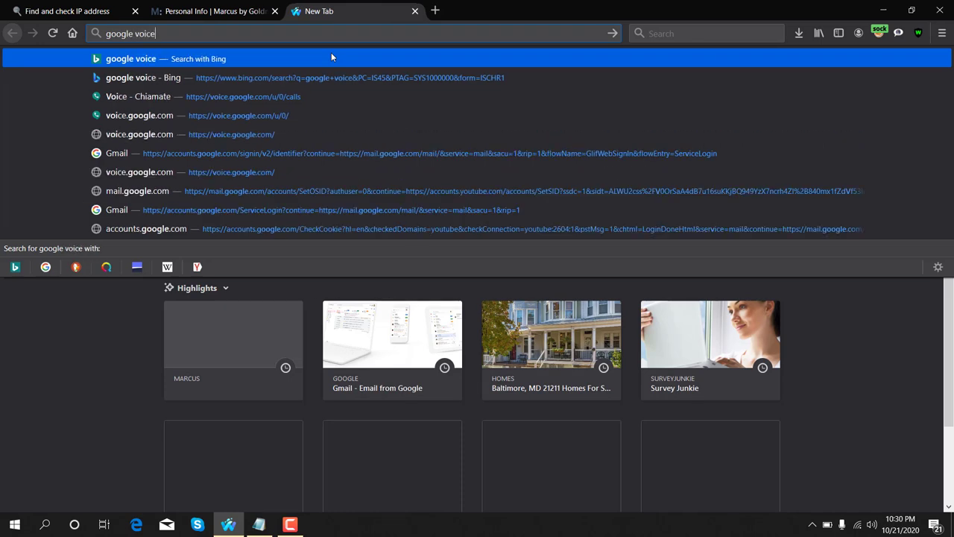
key(Return)
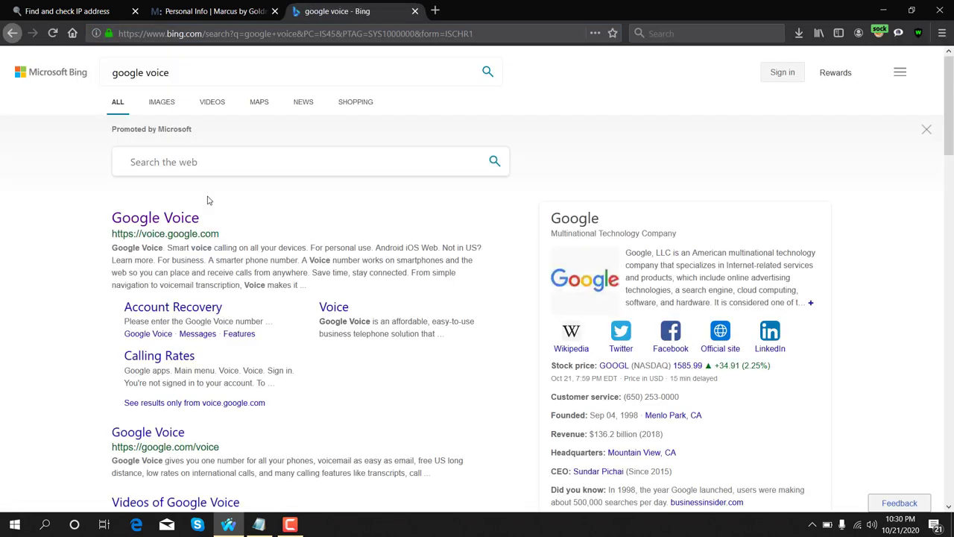
click(171, 218)
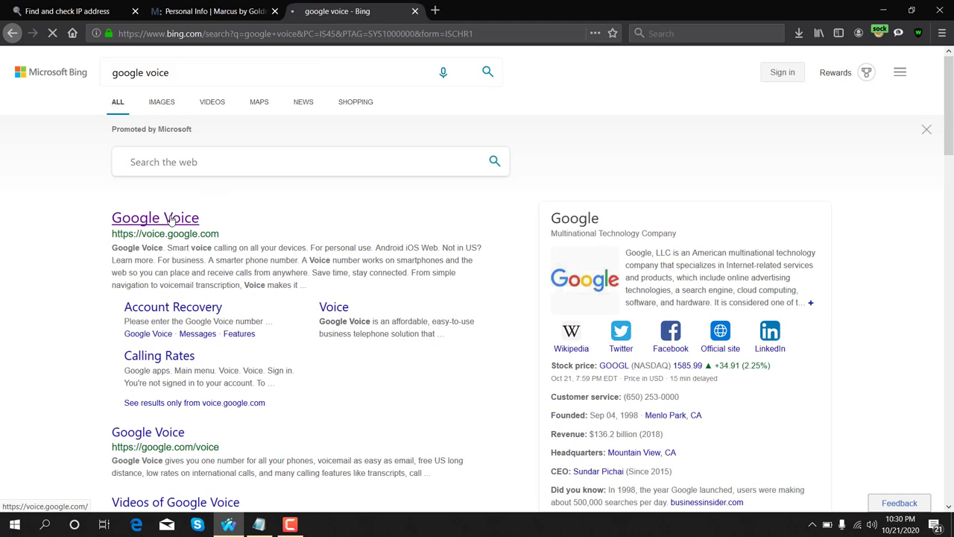